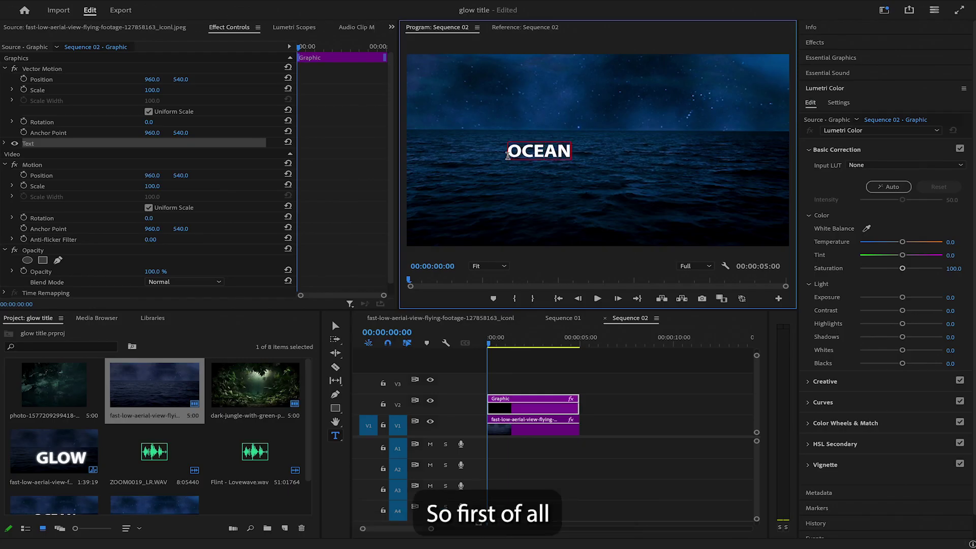
Select the OCEAN text layer and drag its Scale up to about 291.
double_click(538, 151)
click(830, 57)
drag(832, 214, 923, 217)
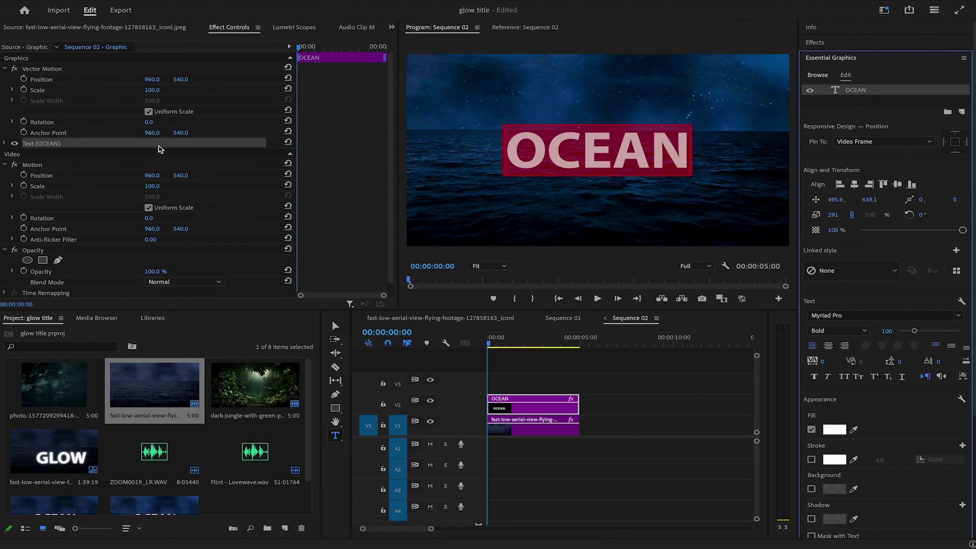
Find Drop Shadow in the Effects panel and apply it to the OCEAN graphic clip.
click(813, 42)
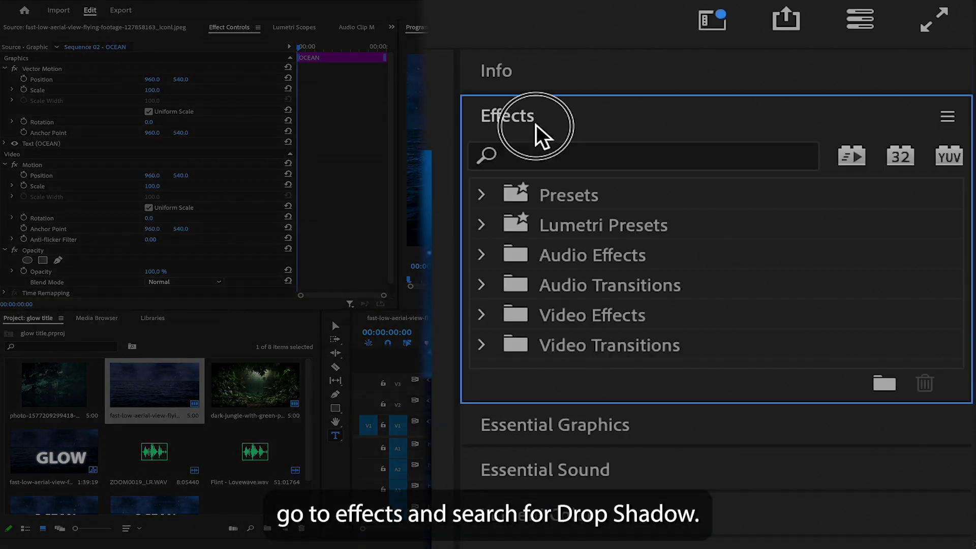
click(604, 155)
text(DR)
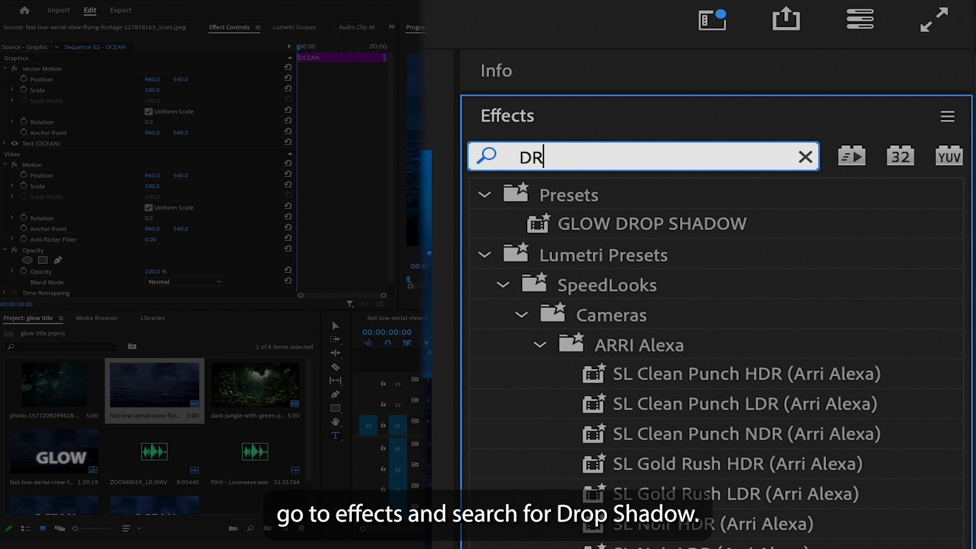
text(OP)
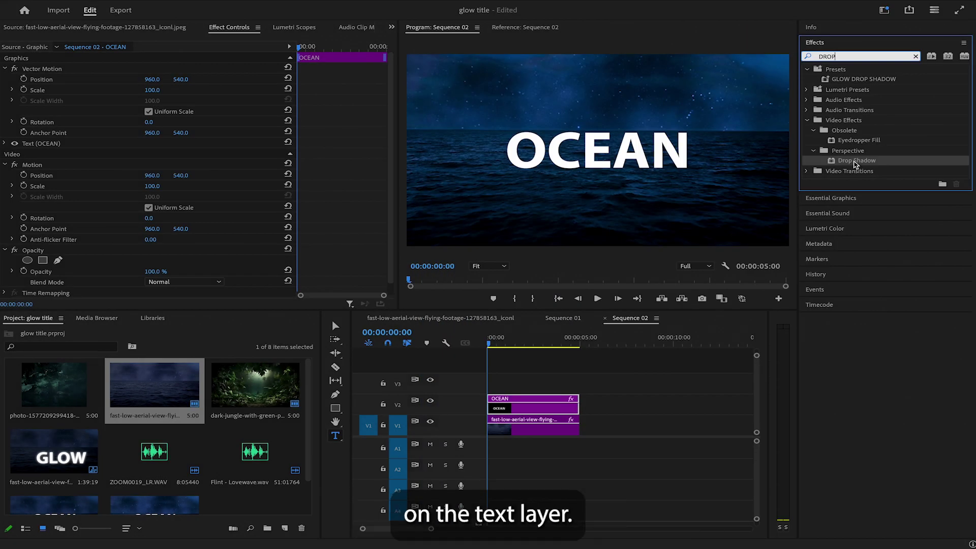
drag(857, 162, 532, 402)
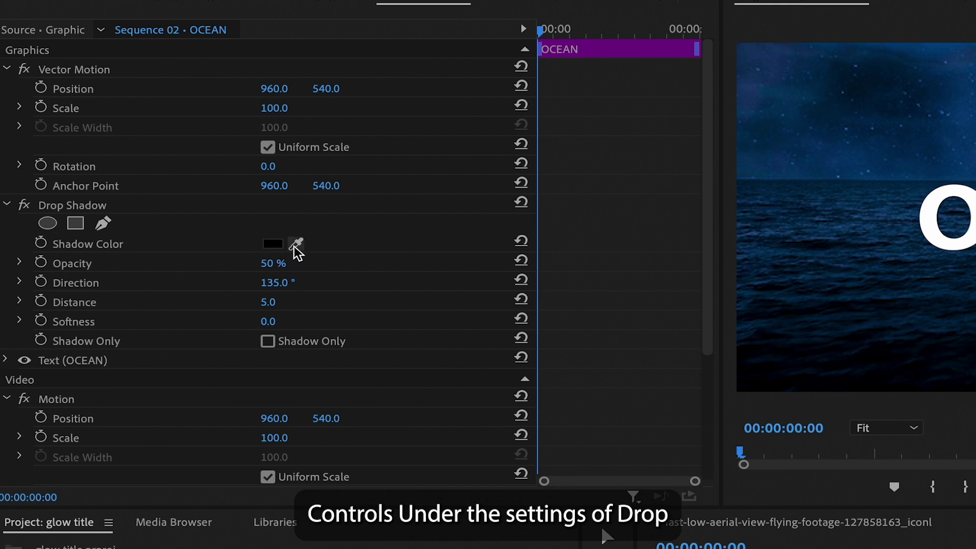
Make the shadow white with the eyedropper, with Distance 0 and Softness 15.
click(296, 244)
click(945, 222)
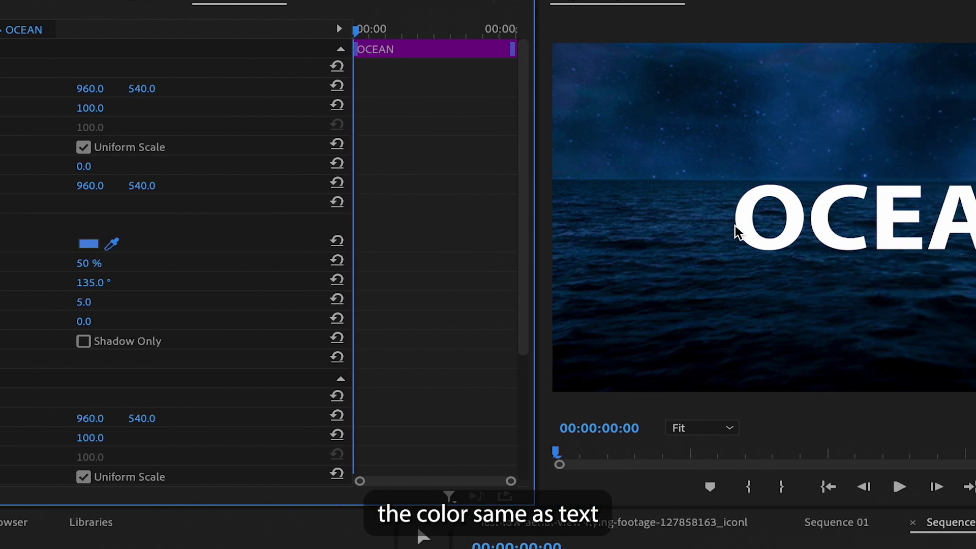
click(735, 225)
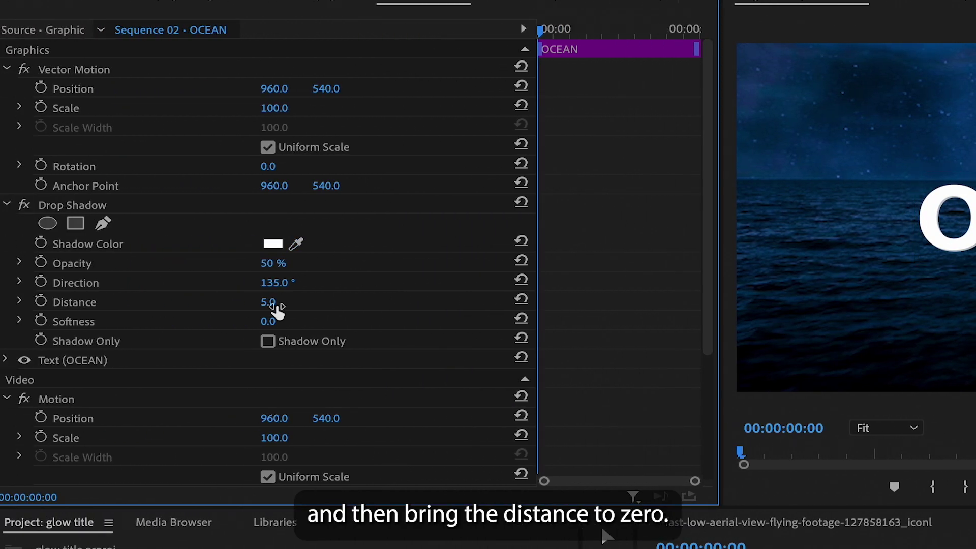
mouse_move(271, 302)
mouse_down()
mouse_move(260, 303)
mouse_move(290, 321)
mouse_move(262, 322)
mouse_up()
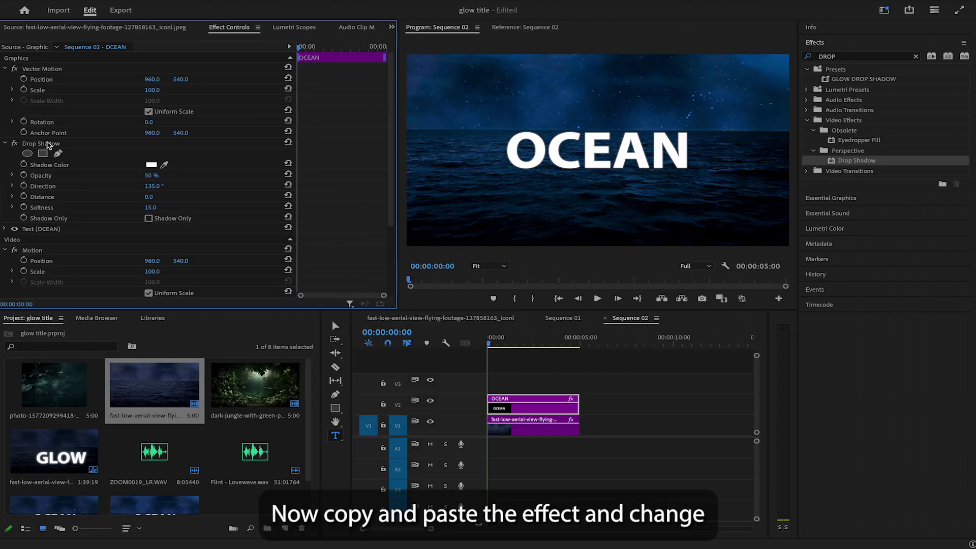
Copy and paste the Drop Shadow effect, and set the copy's Softness to 30.
click(46, 143)
right_click(47, 144)
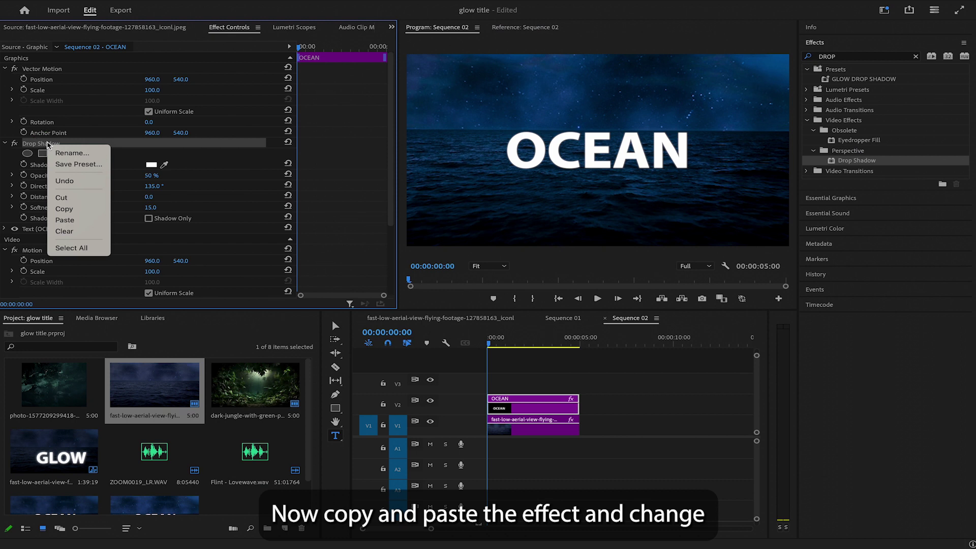
click(64, 208)
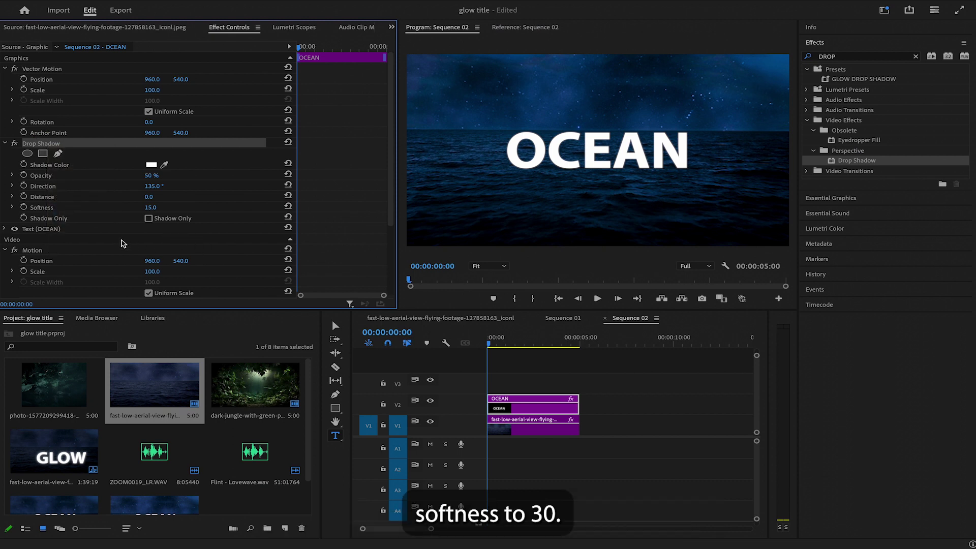
key(ctrl+v)
scroll(132, 236, down, 3)
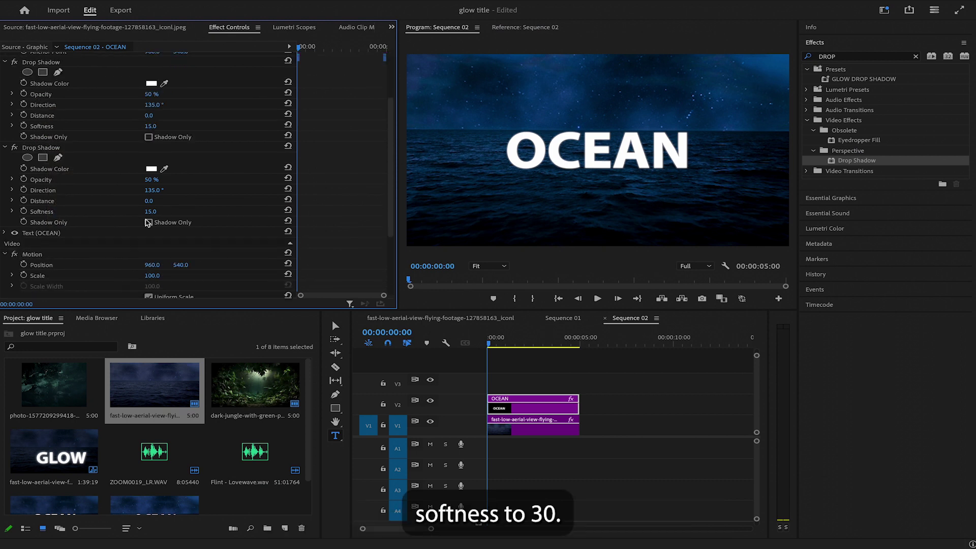
click(150, 212)
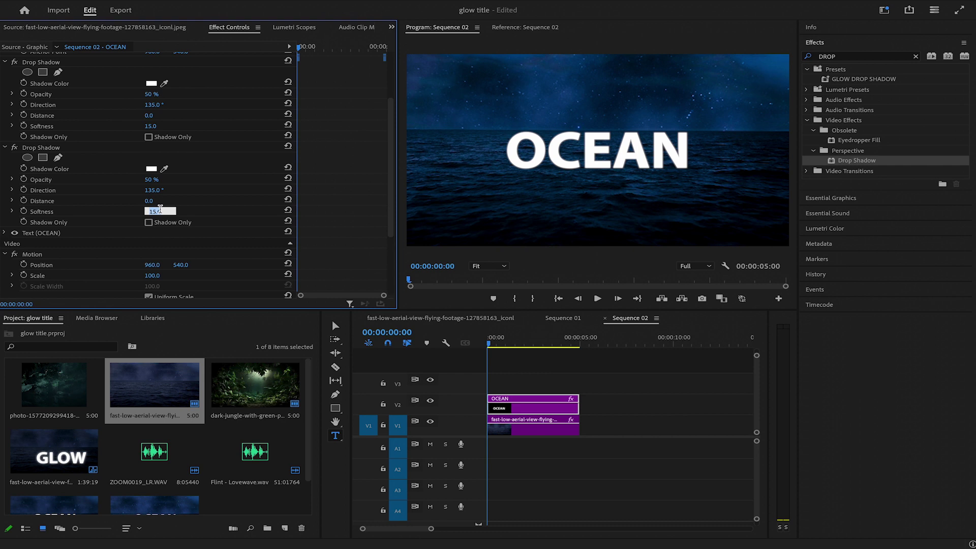
text(30)
key(Return)
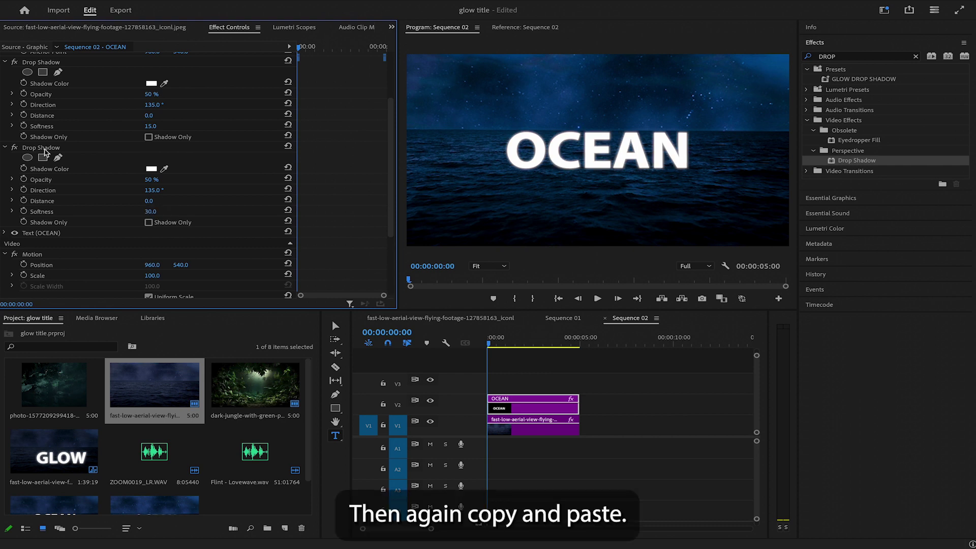
Add a third Drop Shadow (Softness 60, Opacity 25%) and apply Tint to the OCEAN clip.
click(43, 148)
right_click(43, 147)
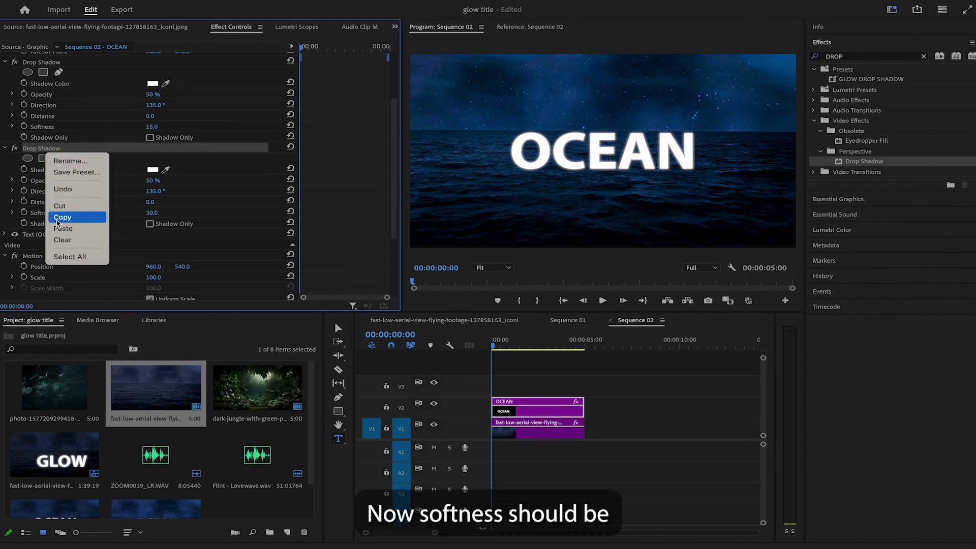
click(63, 227)
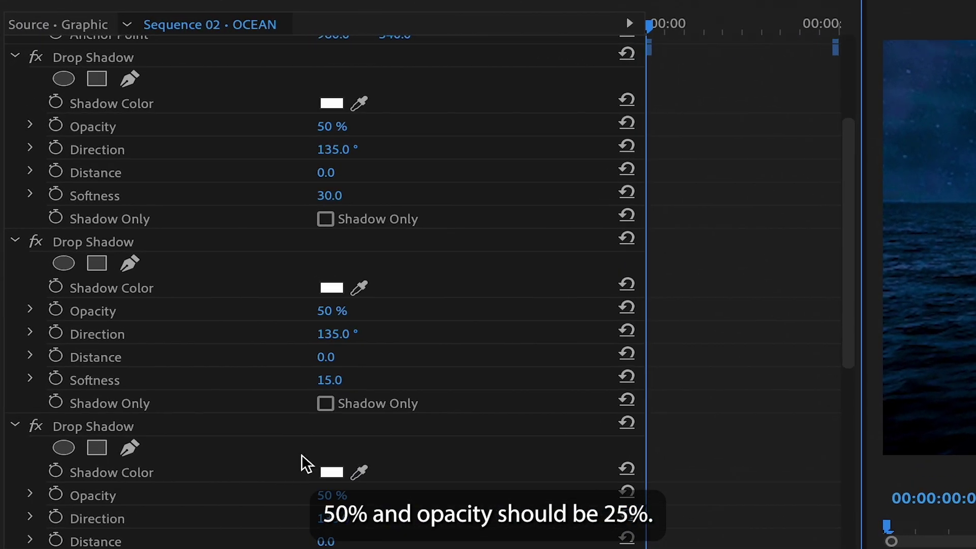
click(336, 367)
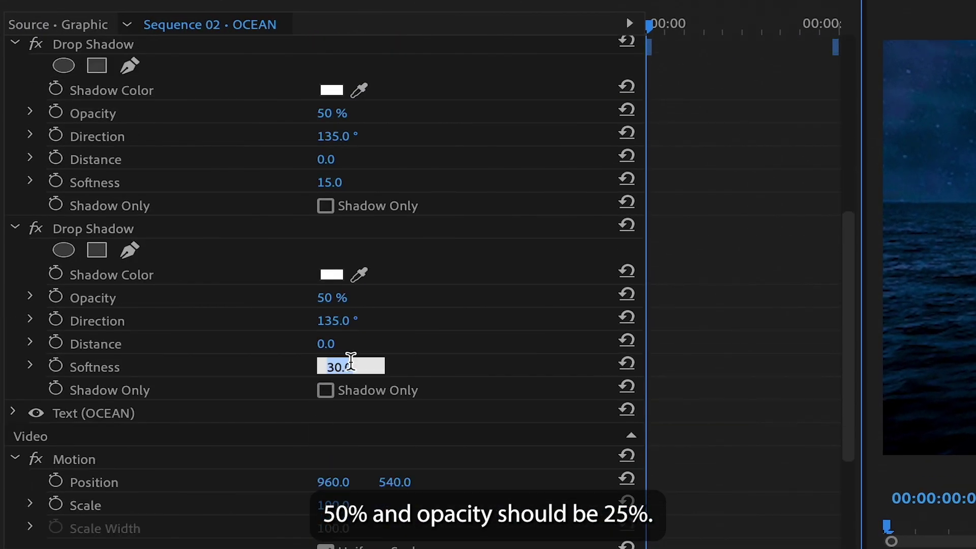
text(6)
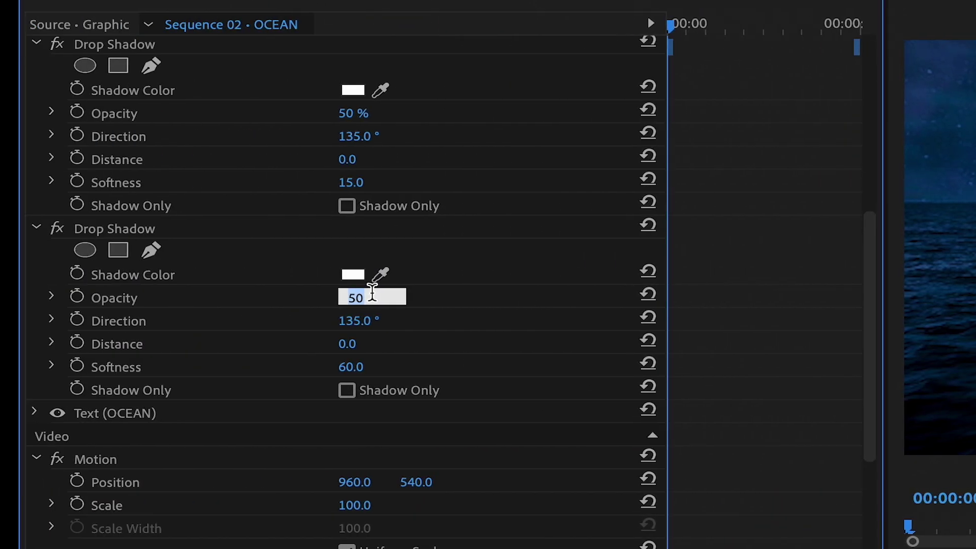
text(2)
key(Return)
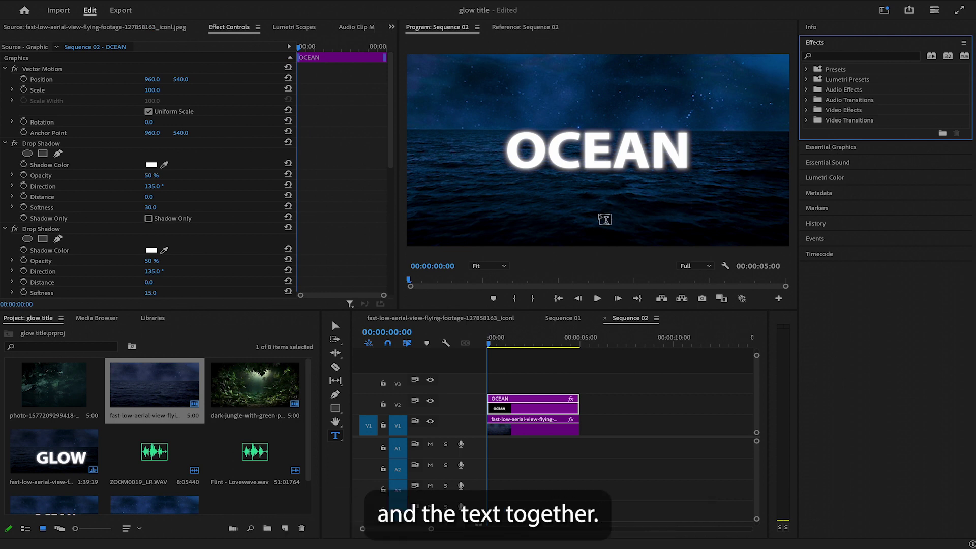
click(861, 55)
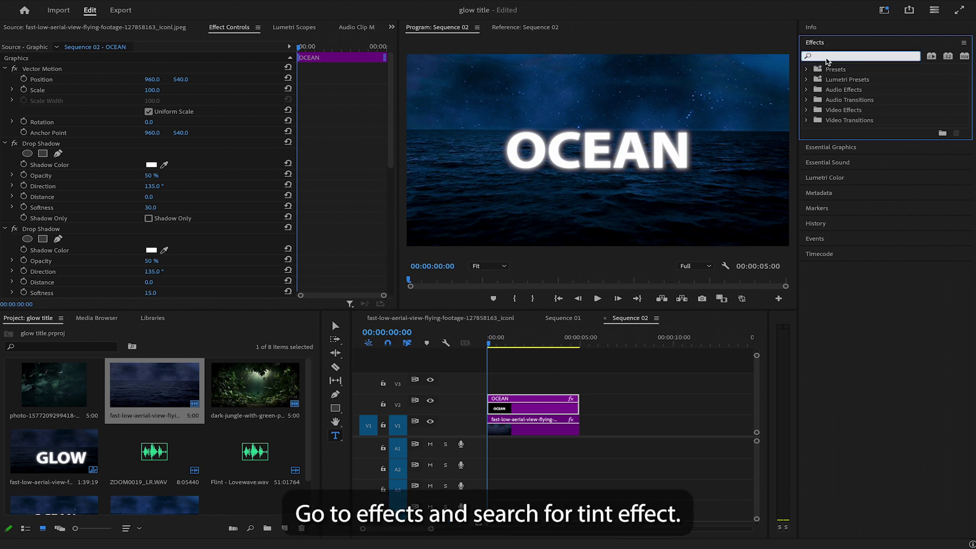
text(TINT)
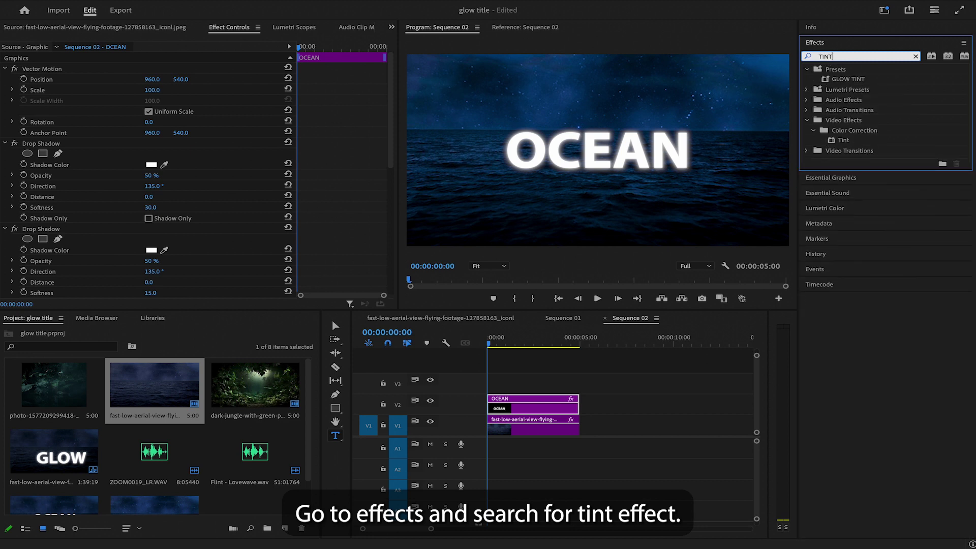
drag(843, 140, 503, 410)
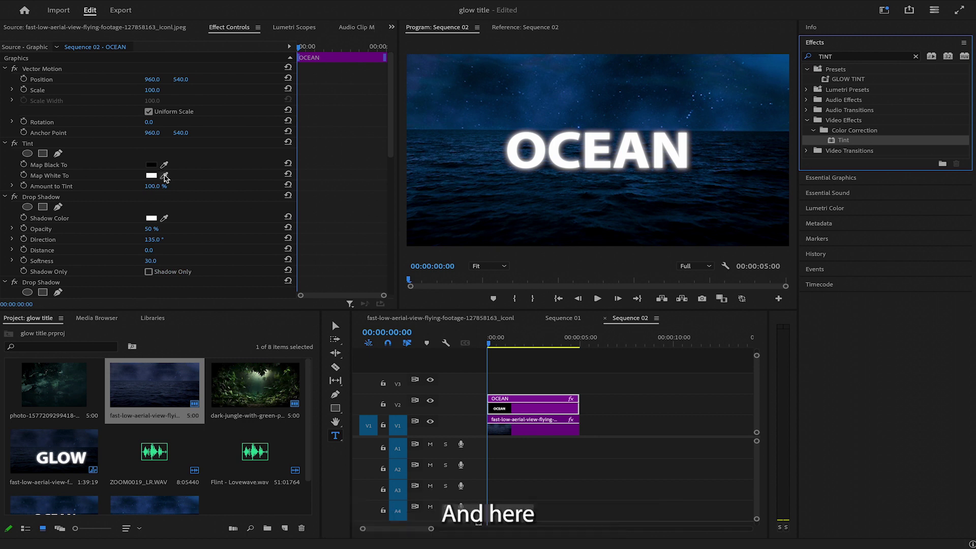
Set the Tint's Map White To colour to pure red.
click(152, 176)
drag(457, 328, 511, 366)
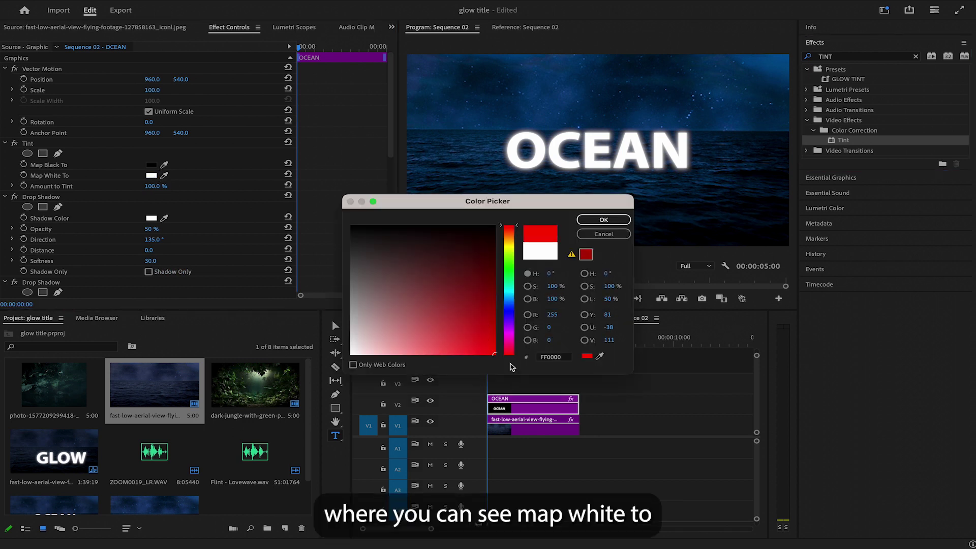
click(603, 220)
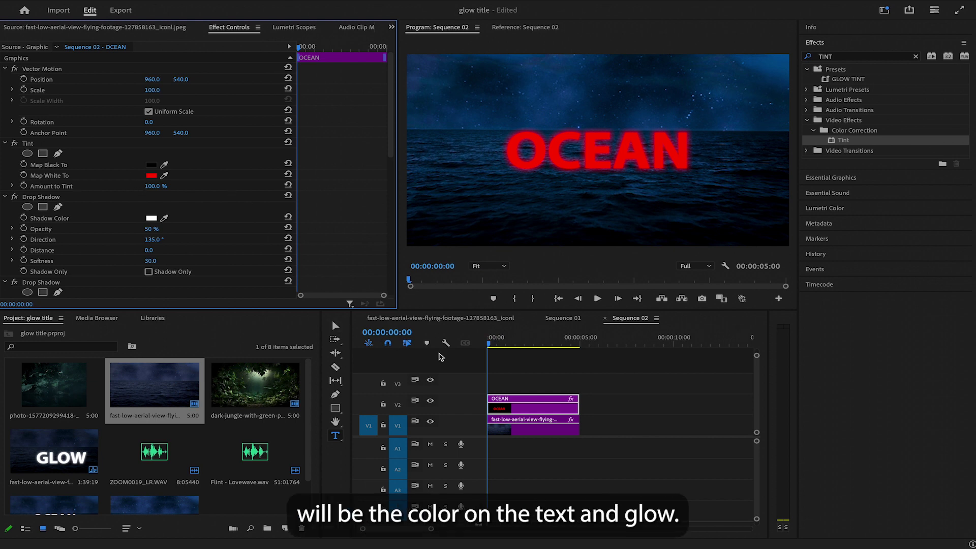
Change the Map White To colour from red to bright green.
click(152, 175)
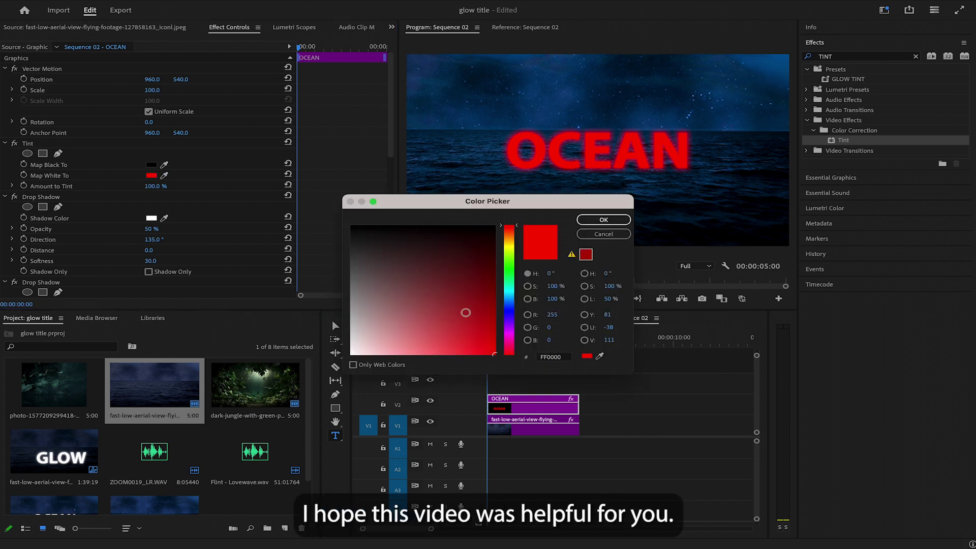
drag(508, 307, 508, 262)
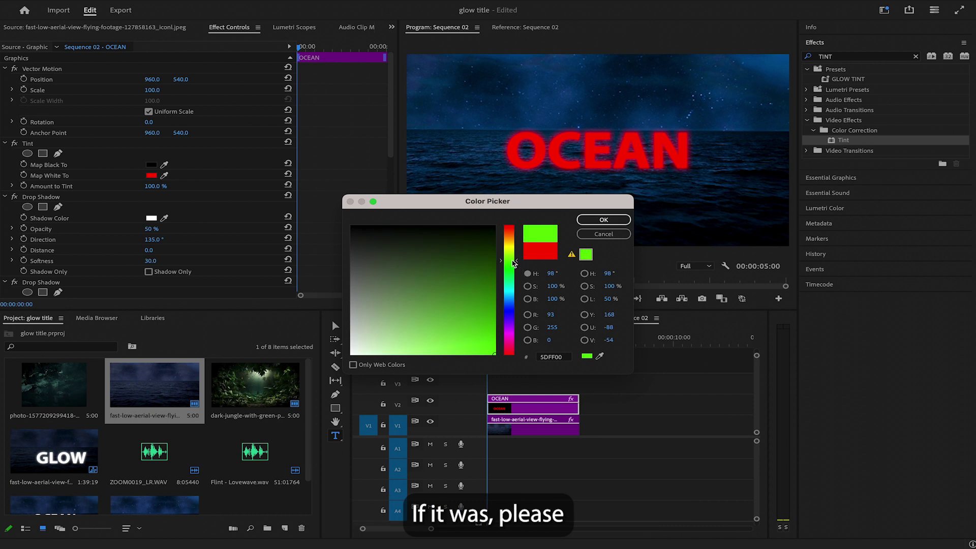
click(603, 220)
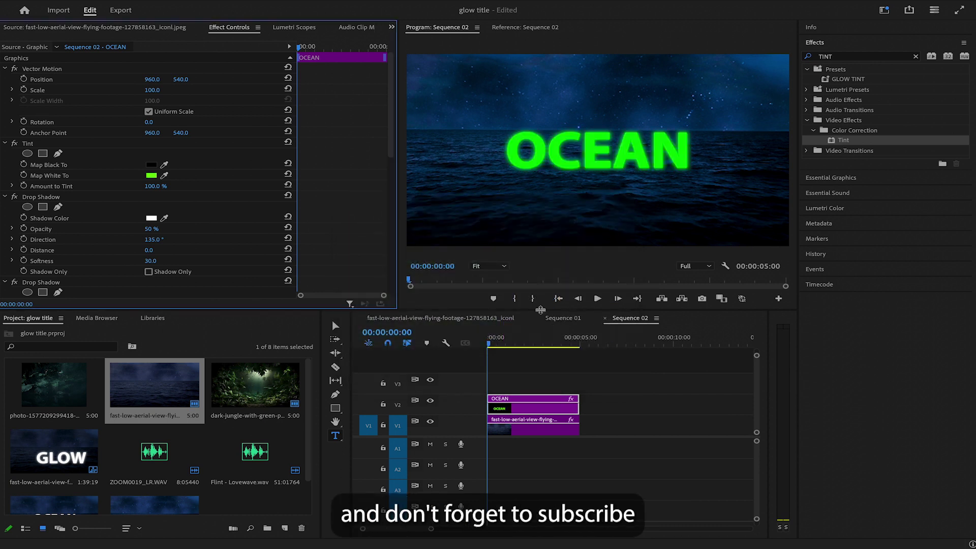